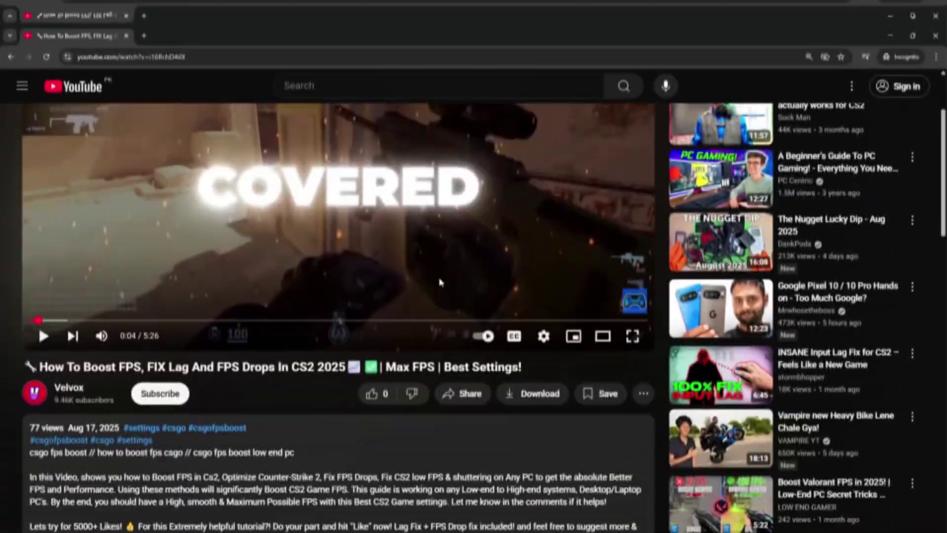
- Scroll the GearUP Booster games library and filter it to the Shooting category
{"action": "scroll", "coordinate": [251, 298], "scroll_direction": "down", "scroll_amount": 5}
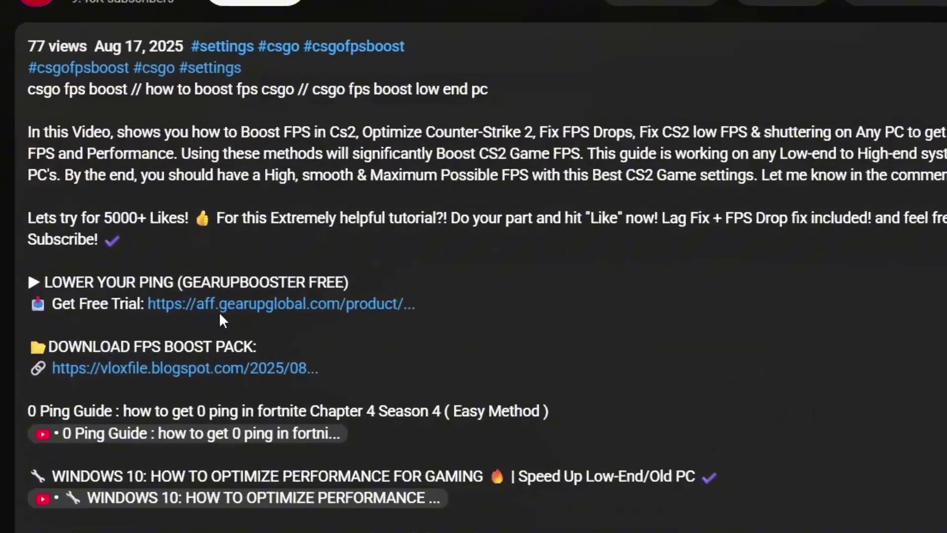
{"action": "scroll", "coordinate": [402, 292], "scroll_direction": "down", "scroll_amount": 1}
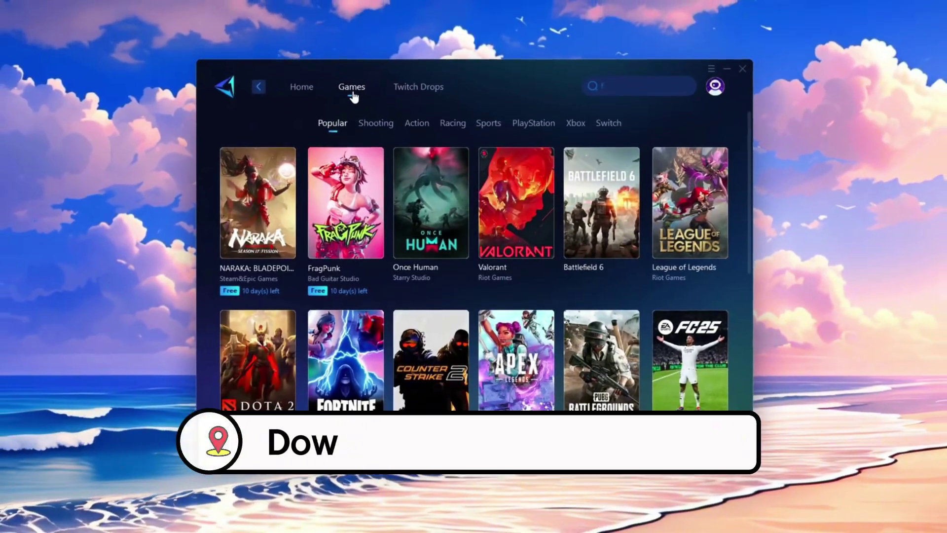
{"action": "left_click", "coordinate": [372, 128]}
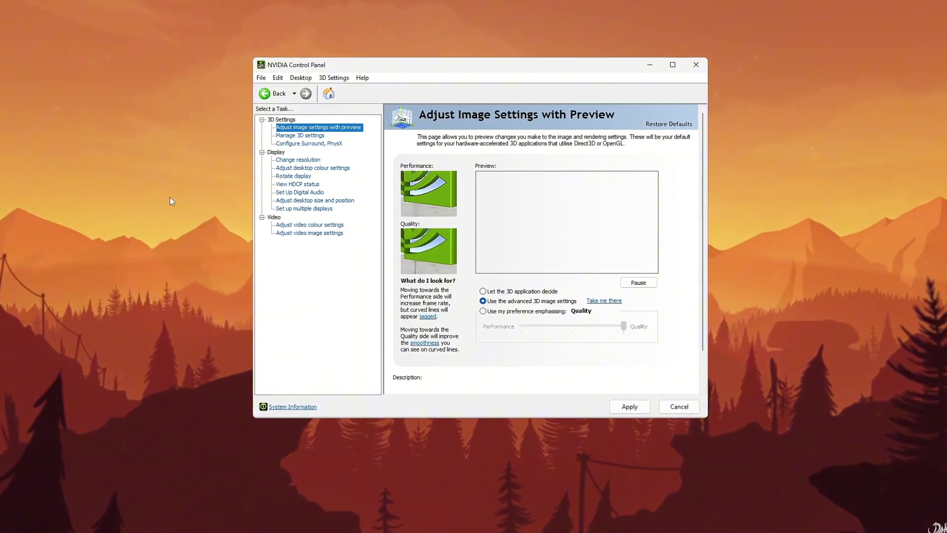
- From the desktop menu, open NVIDIA's desktop colour settings and raise Digital vibrance to 74%
{"action": "right_click", "coordinate": [163, 187]}
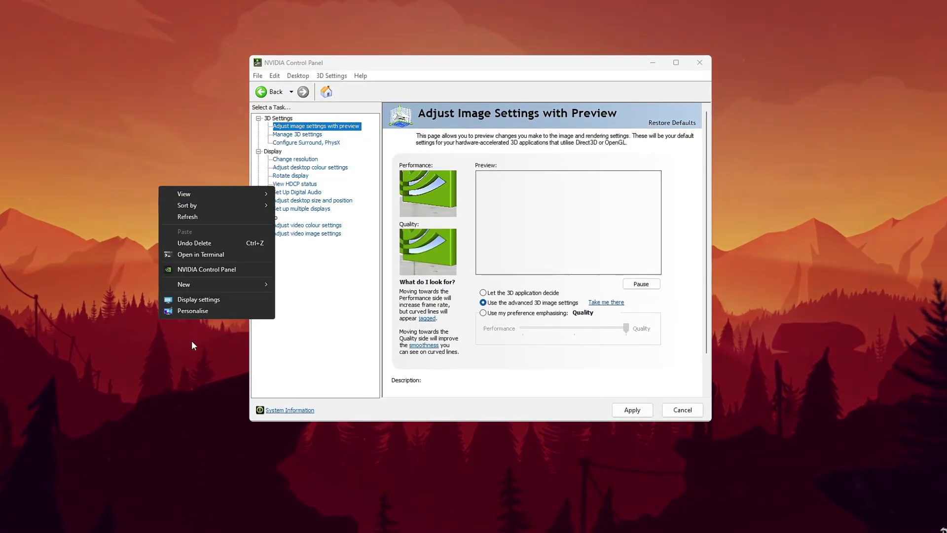
{"action": "left_click", "coordinate": [202, 269]}
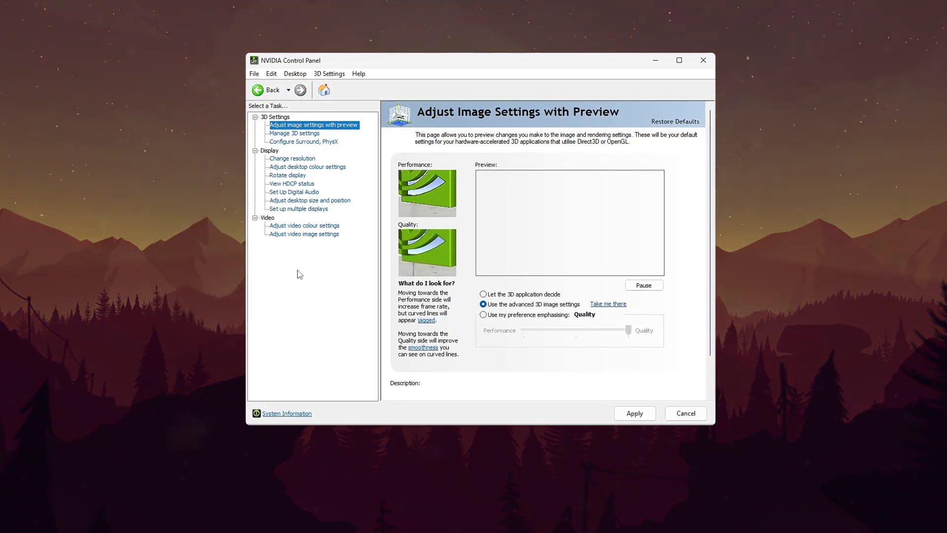
{"action": "left_click", "coordinate": [292, 168]}
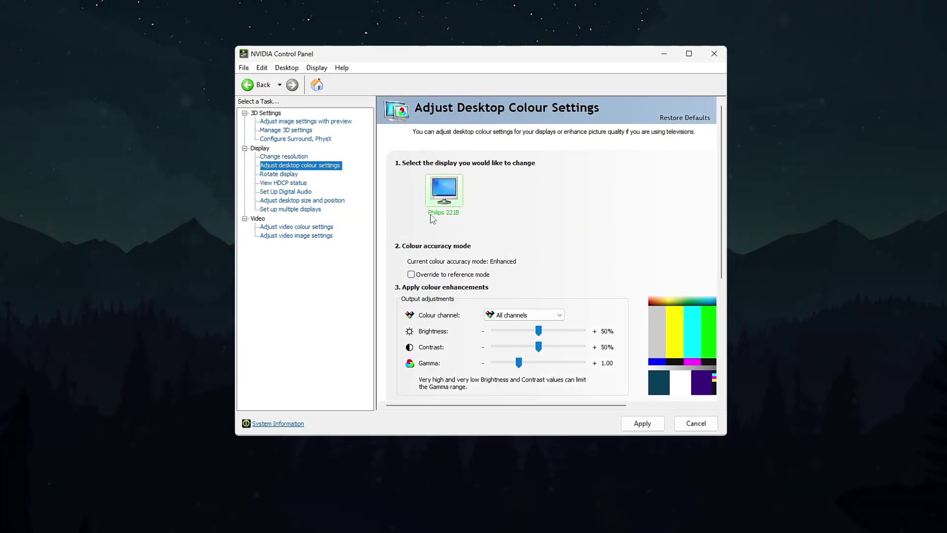
{"action": "scroll", "coordinate": [441, 345], "scroll_direction": "down", "scroll_amount": 2}
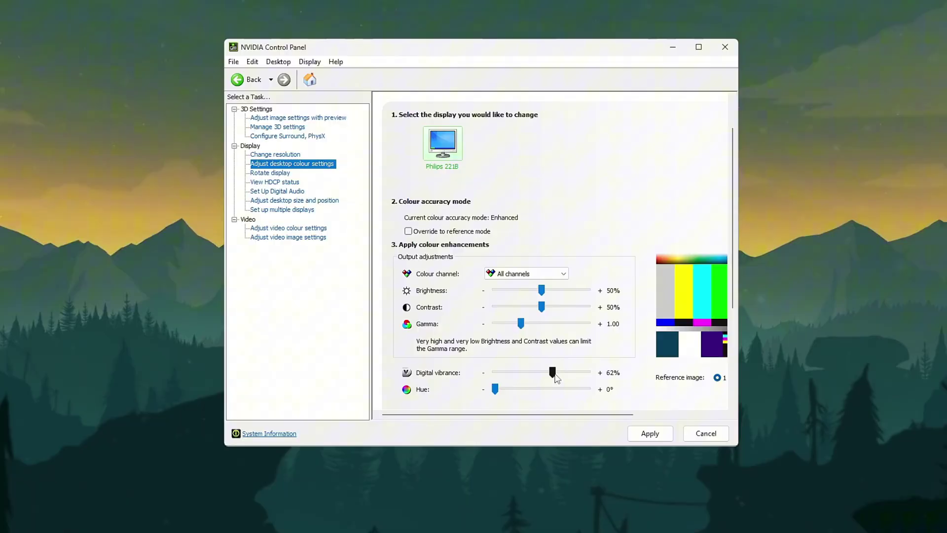
{"action": "scroll", "coordinate": [555, 375], "scroll_direction": "down", "scroll_amount": 3}
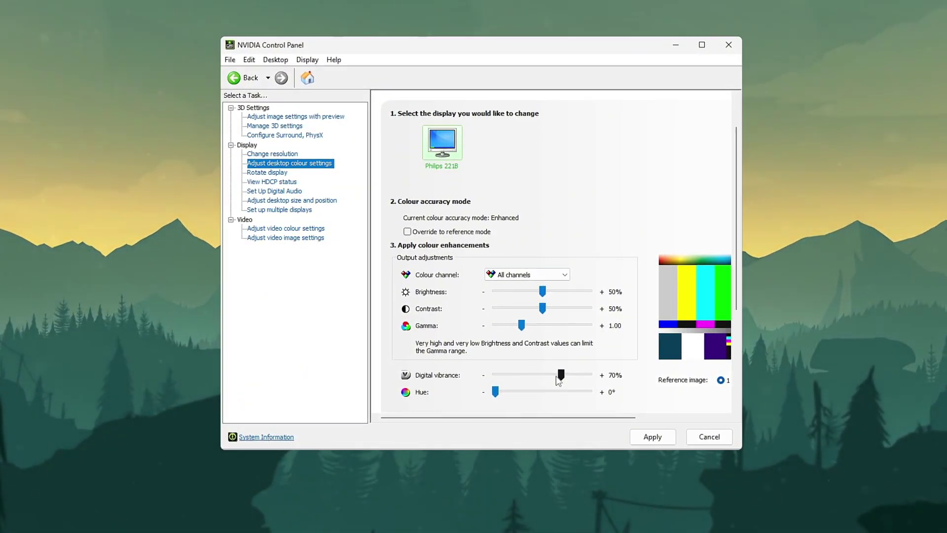
{"action": "scroll", "coordinate": [558, 377], "scroll_direction": "down", "scroll_amount": 4}
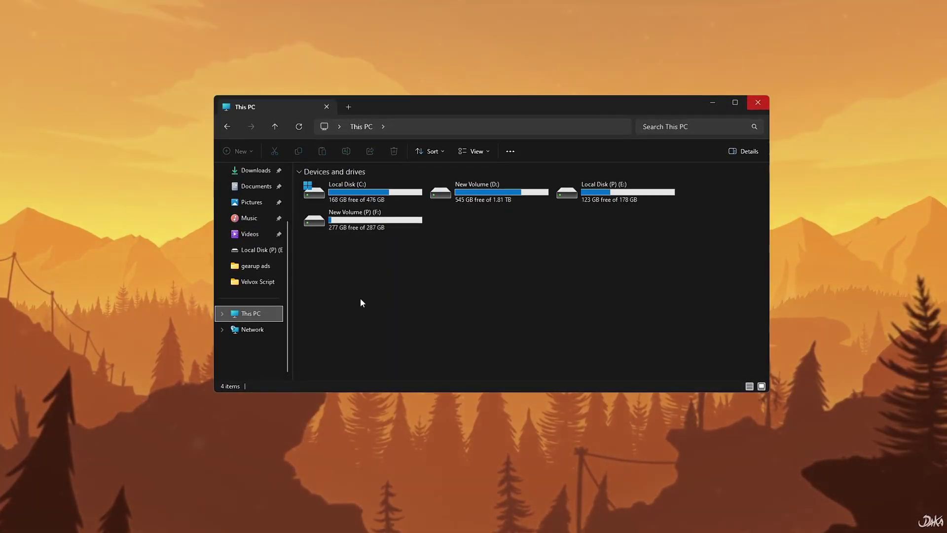
- Reach the paging file's Virtual Memory dialog via This PC Properties, Advanced system settings and Performance Options
{"action": "right_click", "coordinate": [249, 314]}
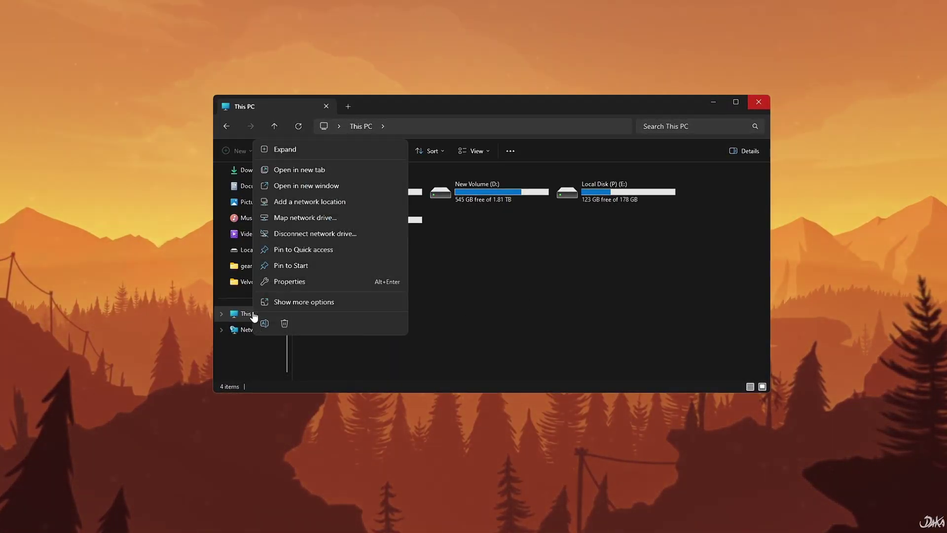
{"action": "left_click", "coordinate": [295, 281]}
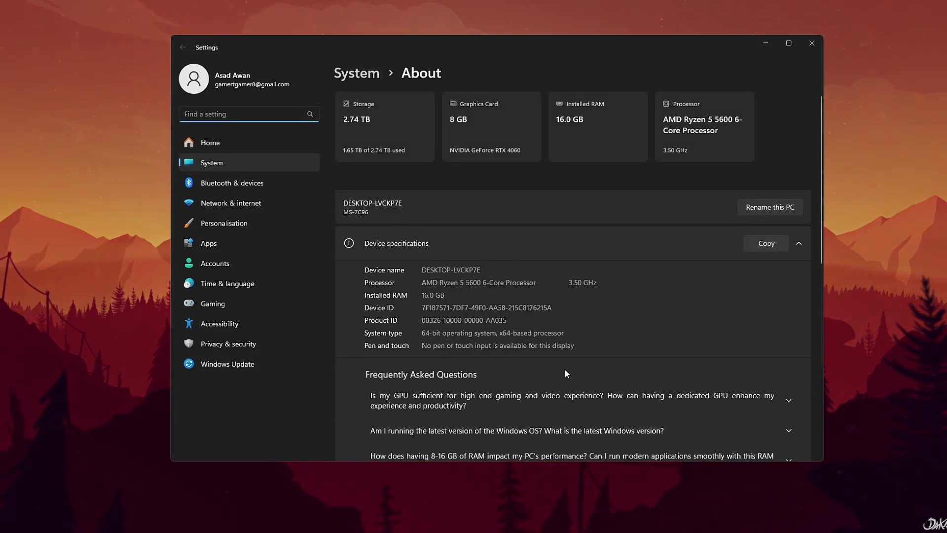
{"action": "scroll", "coordinate": [564, 375], "scroll_direction": "down", "scroll_amount": 3}
{"action": "left_click", "coordinate": [558, 331]}
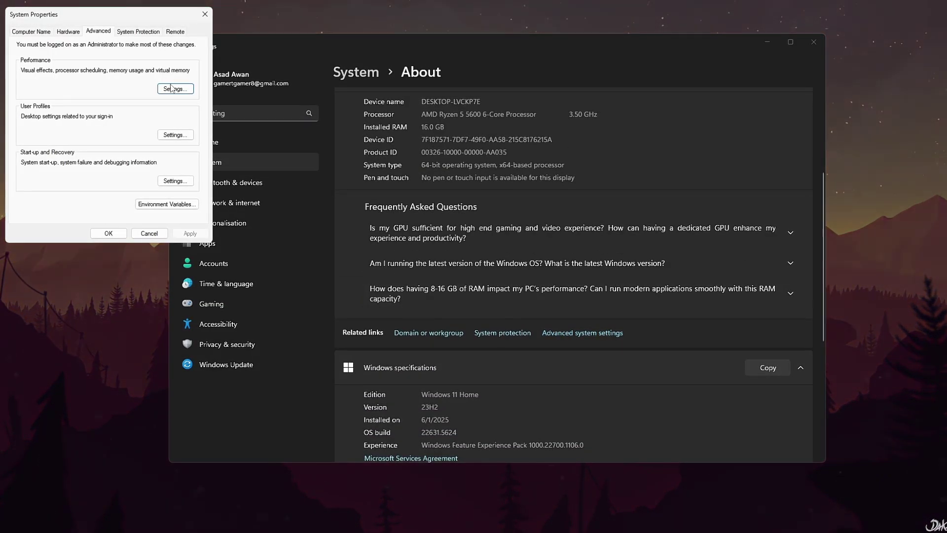
{"action": "left_click", "coordinate": [341, 120]}
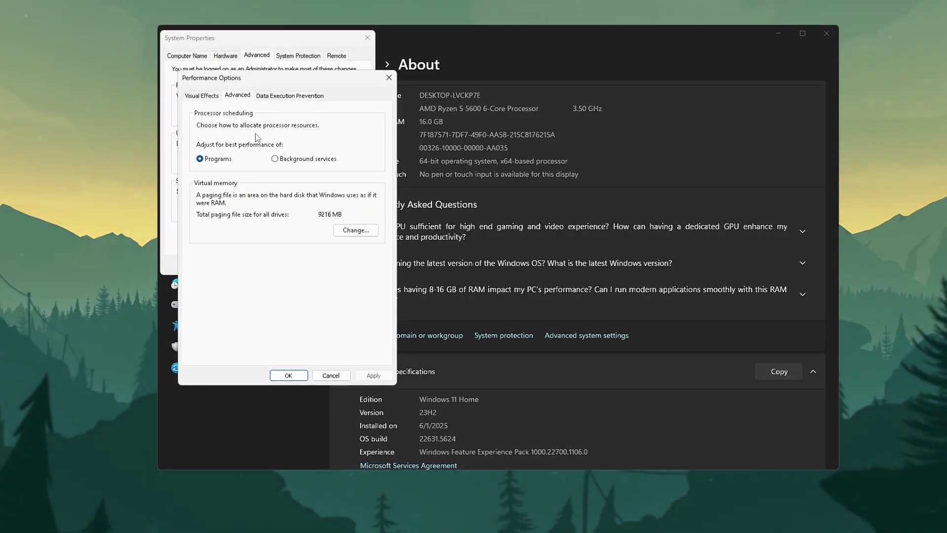
{"action": "left_click", "coordinate": [360, 232]}
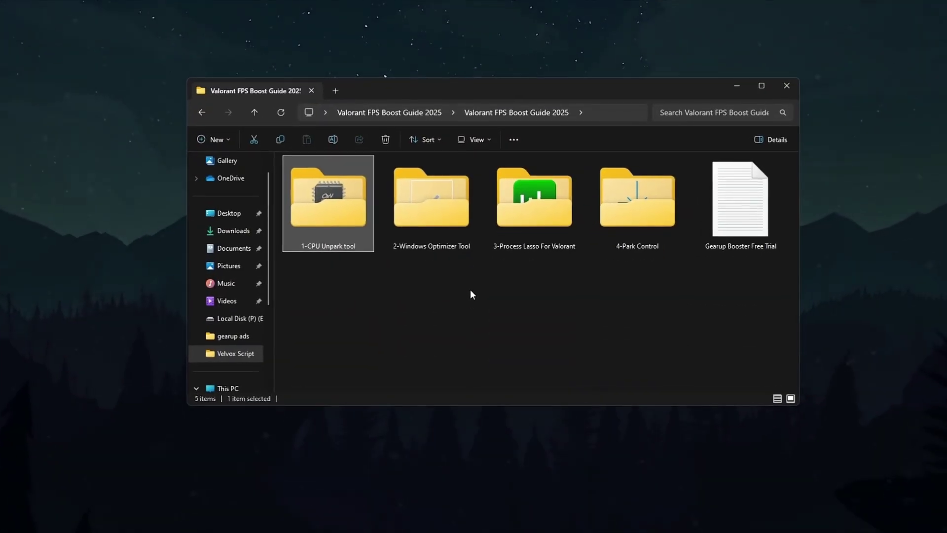
- In the 1-CPU Unpark tool folder, run UnparkCpu as administrator
{"action": "double_click", "coordinate": [317, 211]}
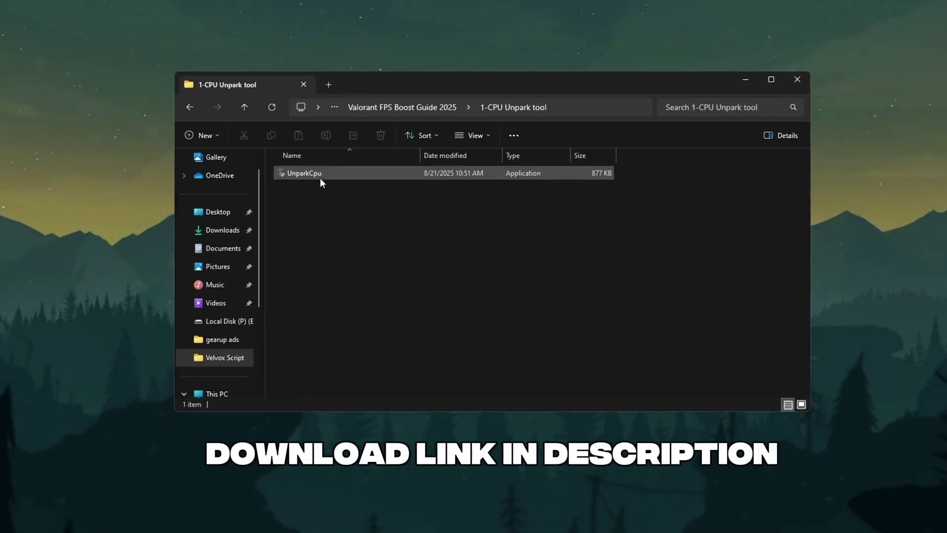
{"action": "key", "text": "ctrl+shift+3"}
{"action": "left_click", "coordinate": [305, 180]}
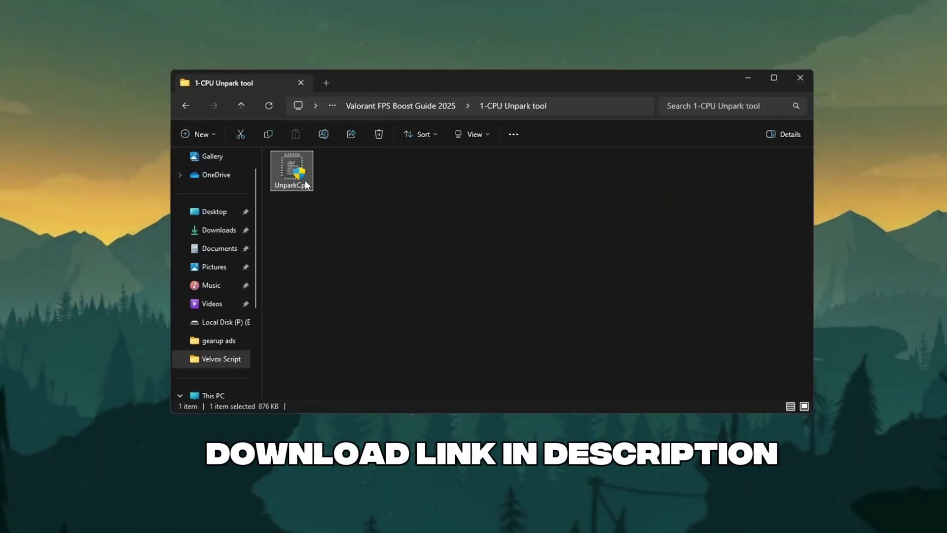
{"action": "right_click", "coordinate": [309, 189]}
{"action": "left_click", "coordinate": [400, 291]}
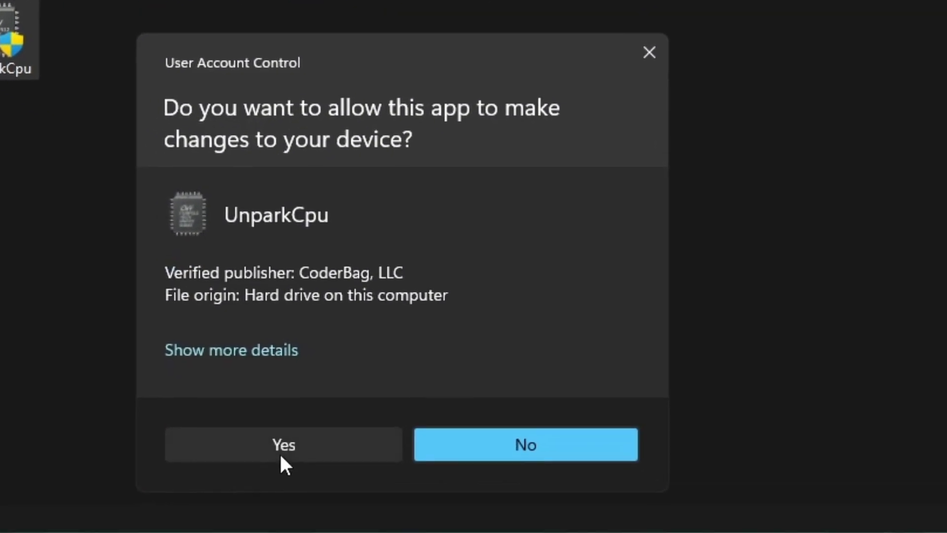
- Approve the admin prompt and make High performance the active power plan
{"action": "left_click", "coordinate": [388, 523]}
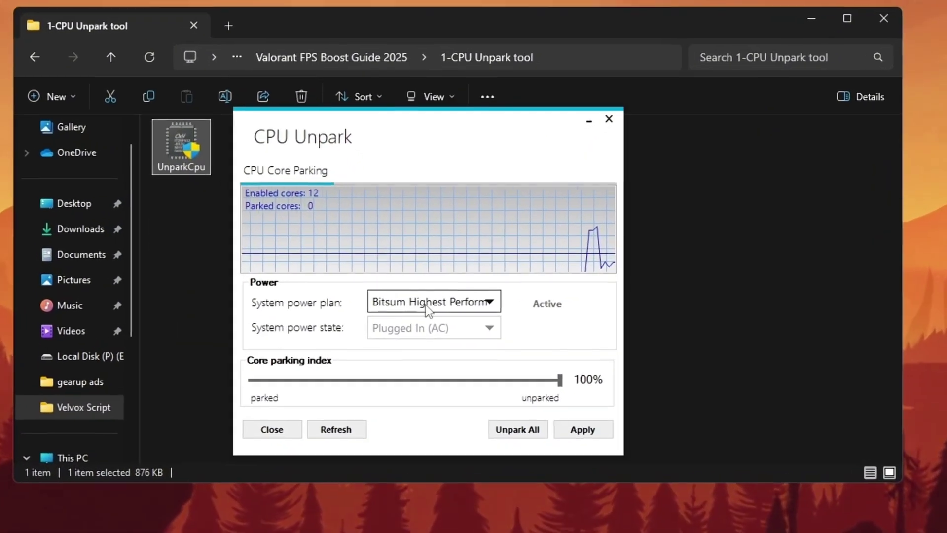
{"action": "left_click", "coordinate": [434, 296]}
{"action": "left_click", "coordinate": [436, 343]}
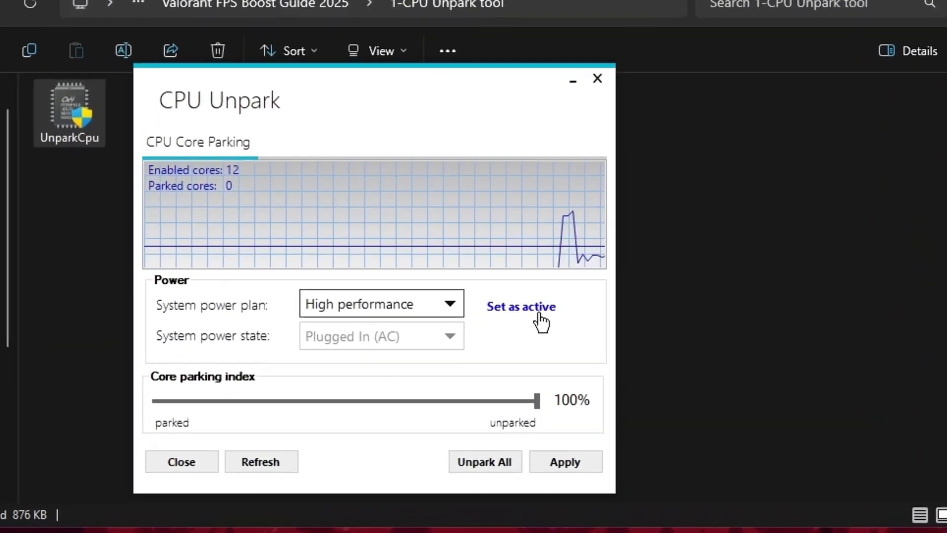
{"action": "left_click", "coordinate": [539, 315]}
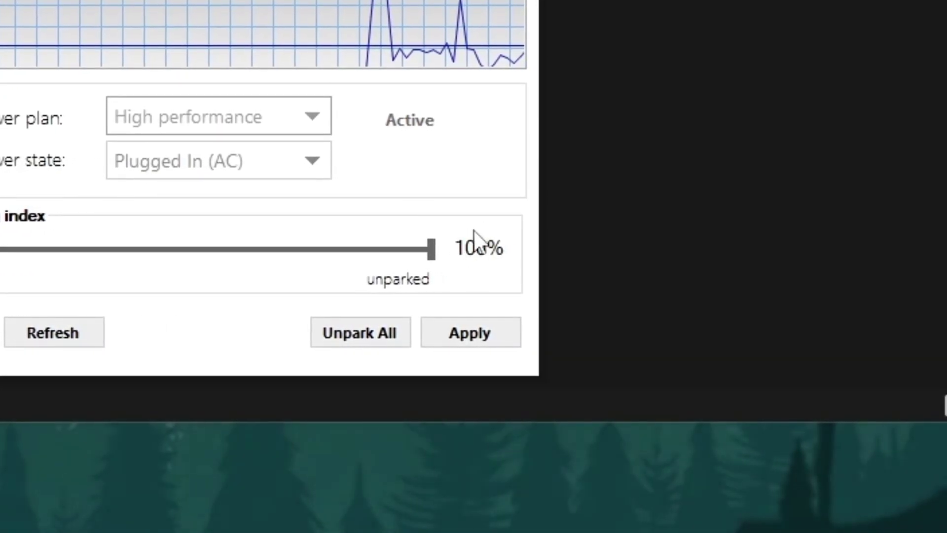
- Unpark all CPU cores and apply the core parking settings, dismissing both confirmations
{"action": "left_click", "coordinate": [342, 328]}
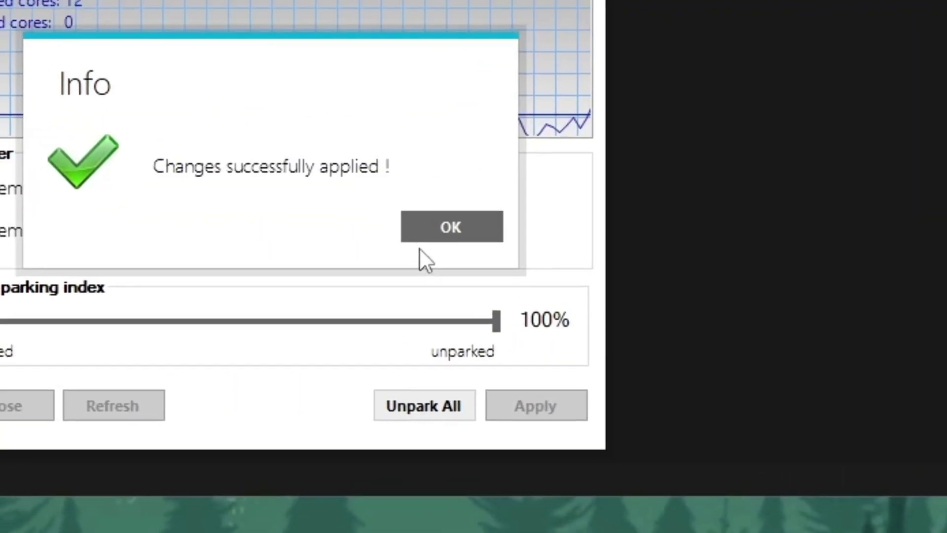
{"action": "left_click", "coordinate": [422, 239]}
{"action": "left_click", "coordinate": [535, 405]}
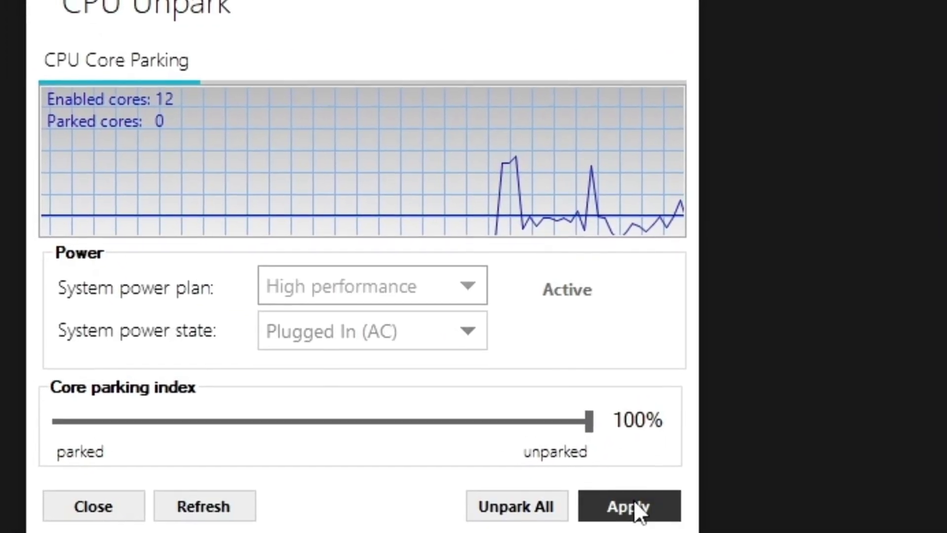
{"action": "left_click", "coordinate": [457, 238]}
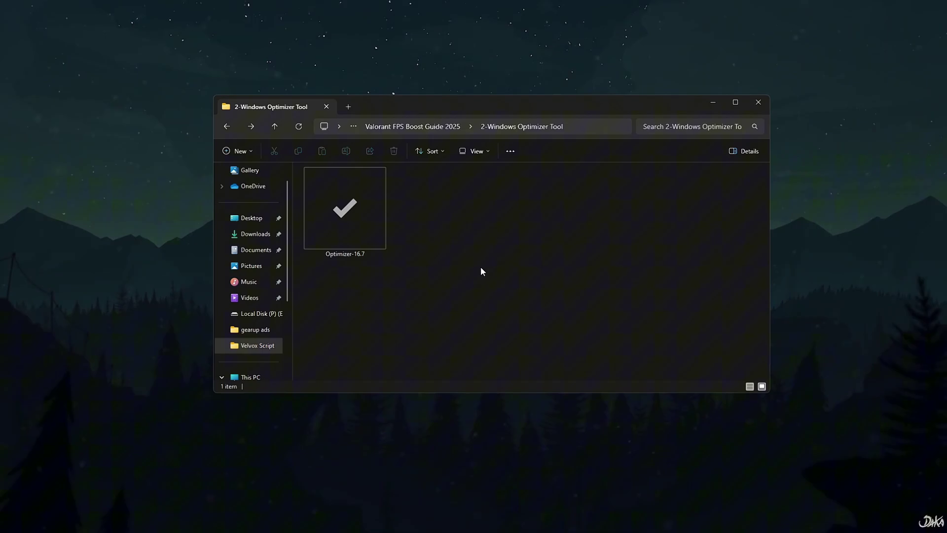
- Select Optimizer-16.7 in the 2-Windows Optimizer Tool folder and bring up the Start menu
{"action": "left_click_drag", "start_coordinate": [404, 249], "coordinate": [370, 268]}
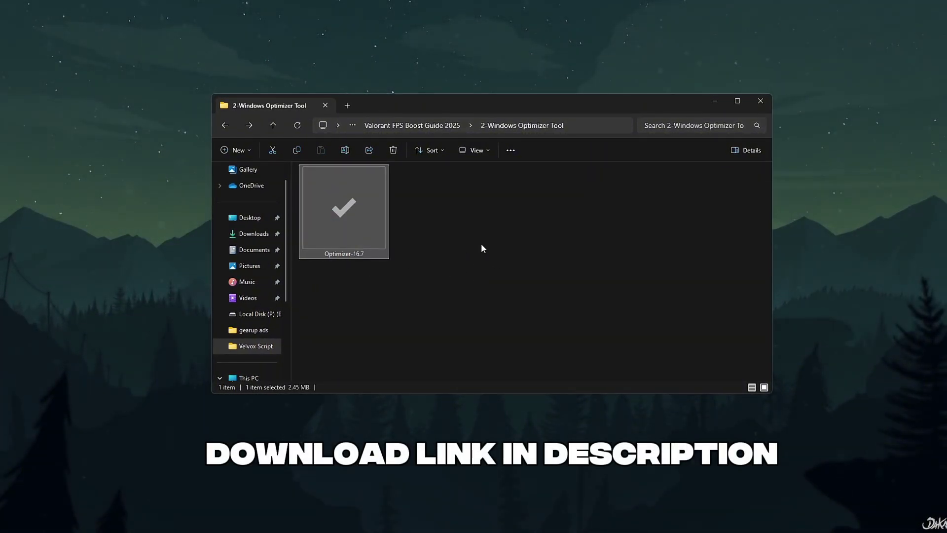
{"action": "left_click", "coordinate": [474, 273]}
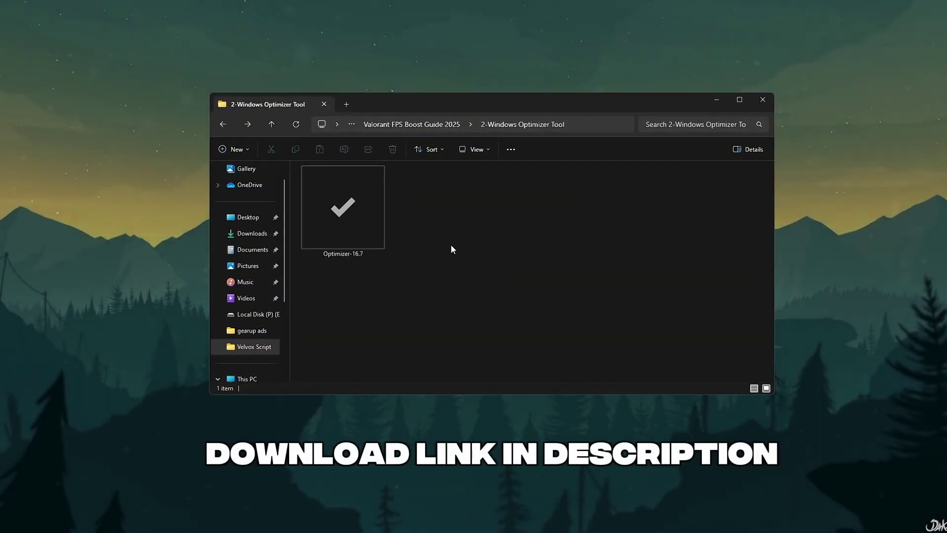
{"action": "left_click", "coordinate": [330, 211]}
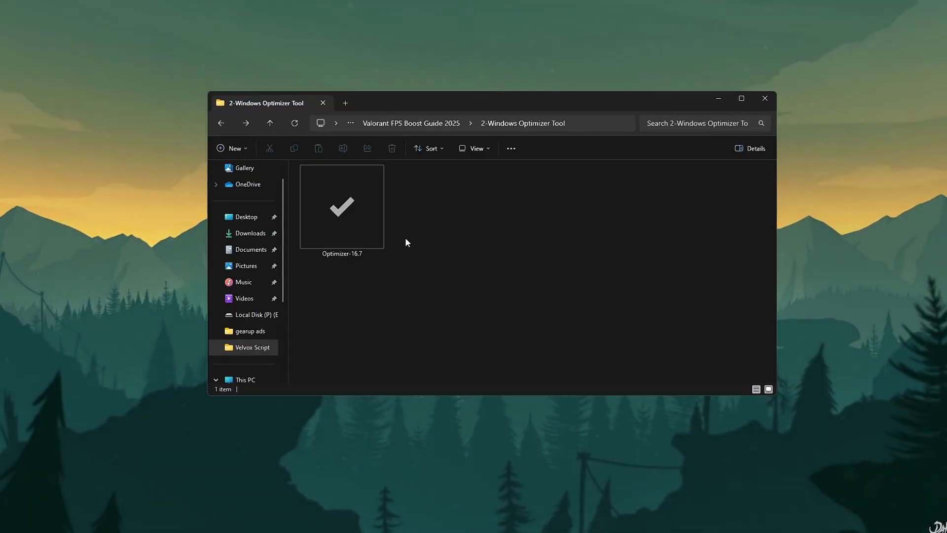
{"action": "key", "text": "super"}
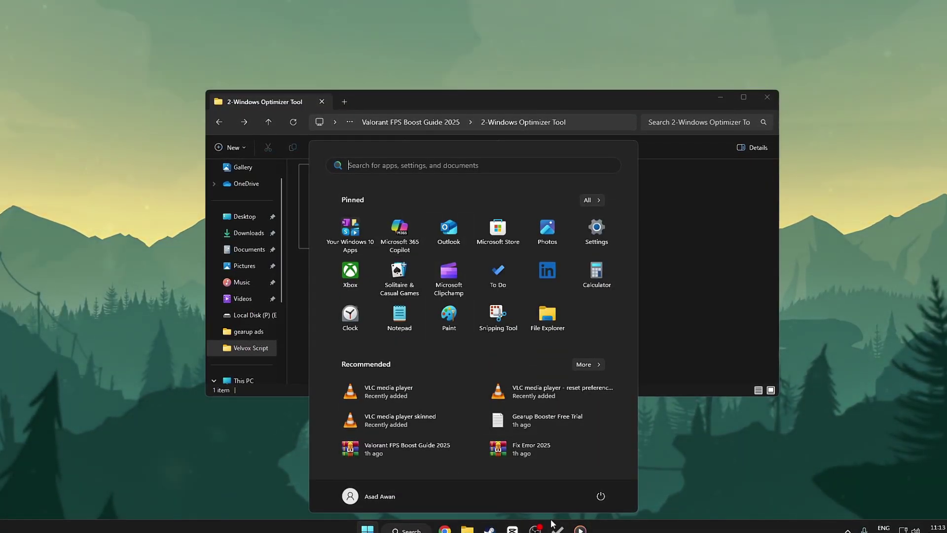
- Bring Optimizer 16.7 forward and go from its Windows 11 tab to the Cleaner page
{"action": "left_click", "coordinate": [557, 528]}
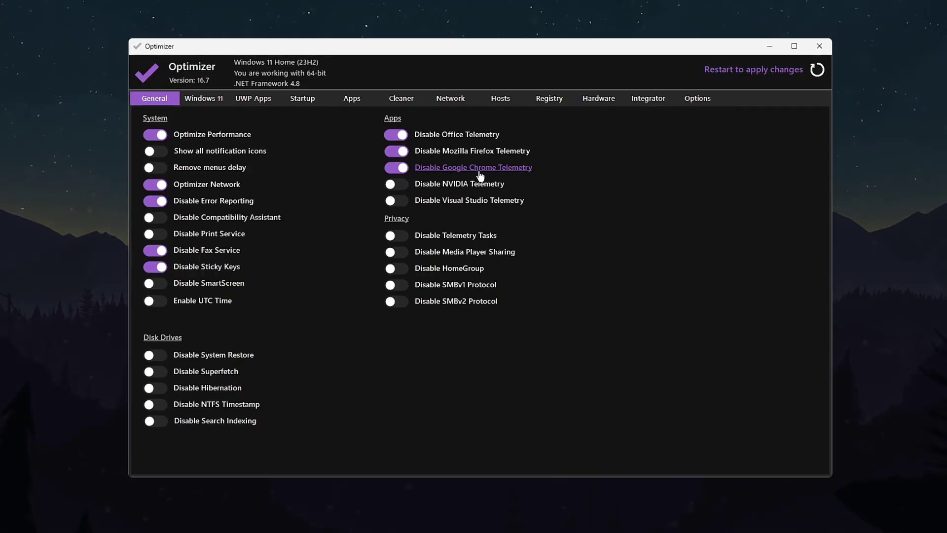
{"action": "left_click", "coordinate": [192, 98]}
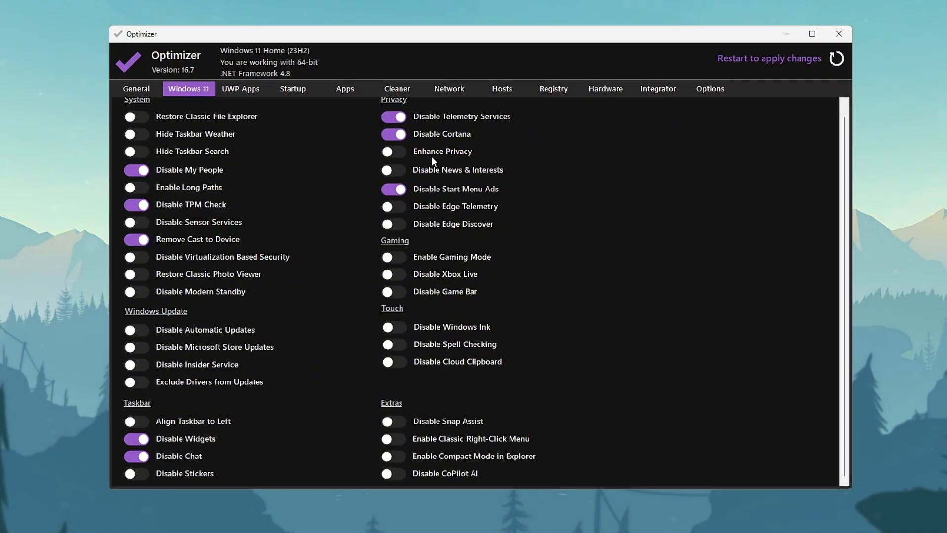
{"action": "left_click", "coordinate": [397, 87]}
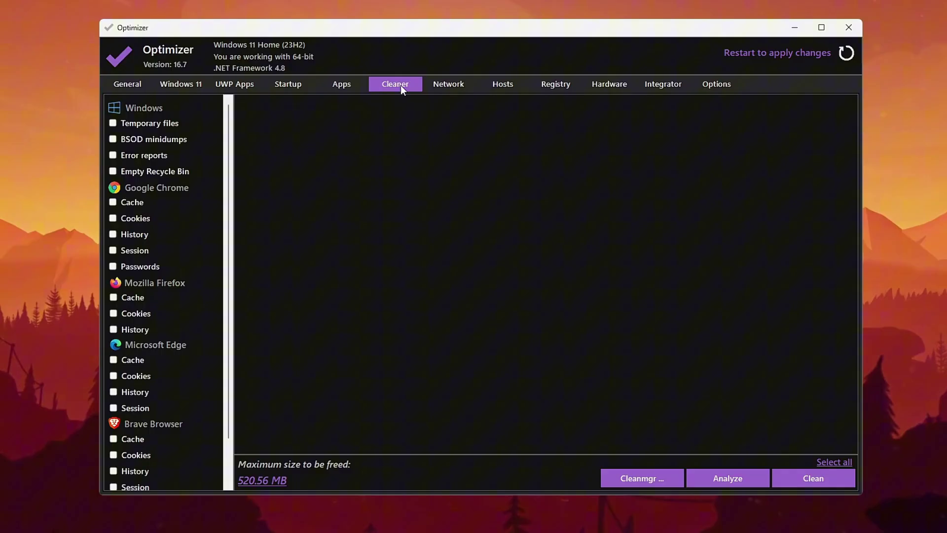
- Tick Temporary files, analyze, and clean away the 3.04 MB of temp data
{"action": "left_click", "coordinate": [118, 123]}
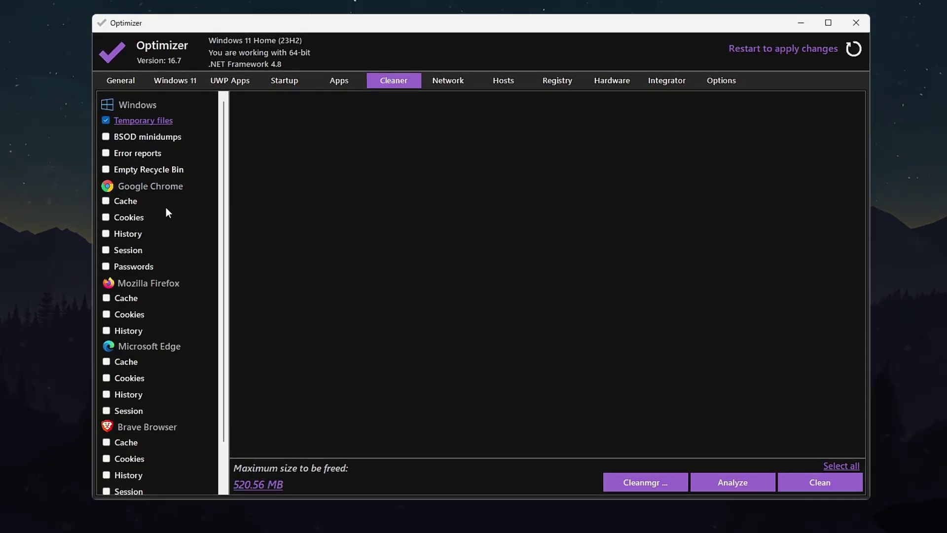
{"action": "left_click", "coordinate": [740, 482]}
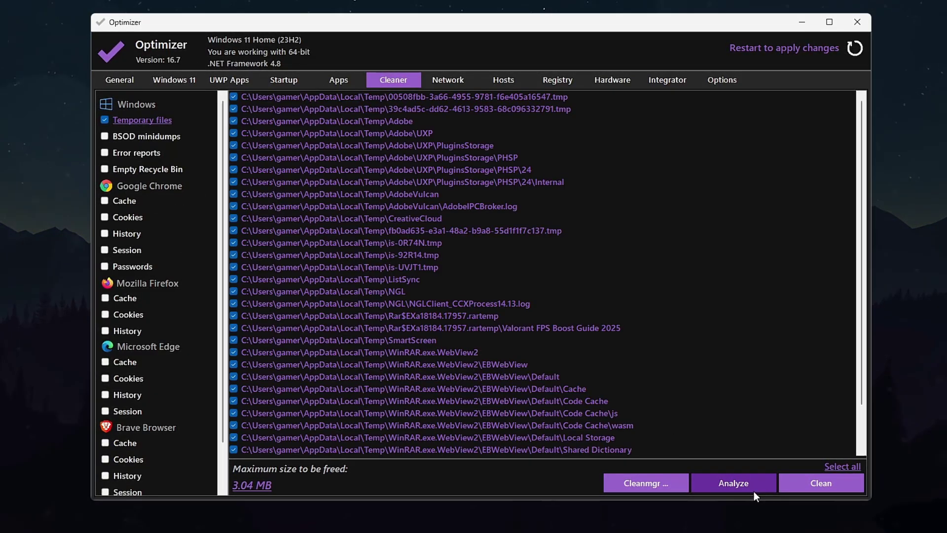
{"action": "left_click", "coordinate": [825, 484]}
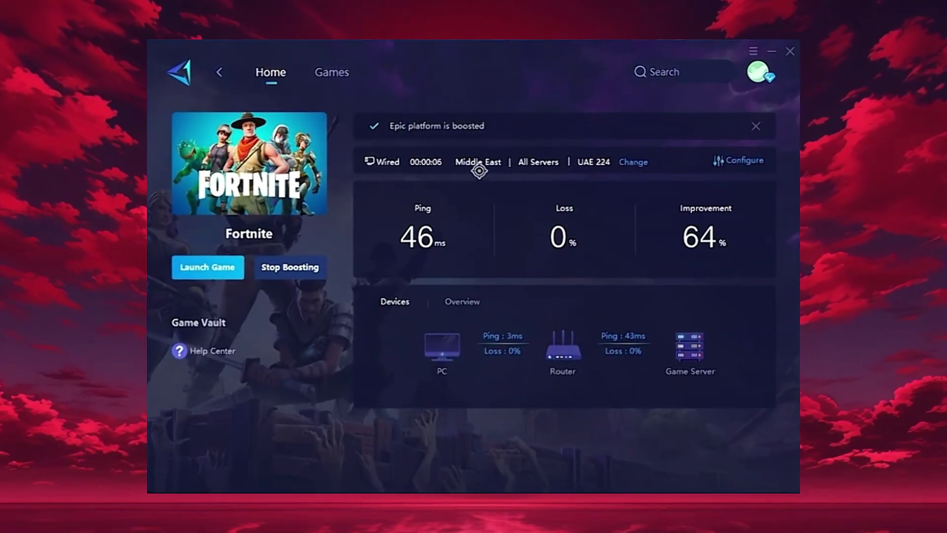
- Inspect GearUp's boost configuration and server regions, leaving Middle East selected and nothing changed
{"action": "left_click", "coordinate": [734, 168]}
{"action": "left_click", "coordinate": [607, 187]}
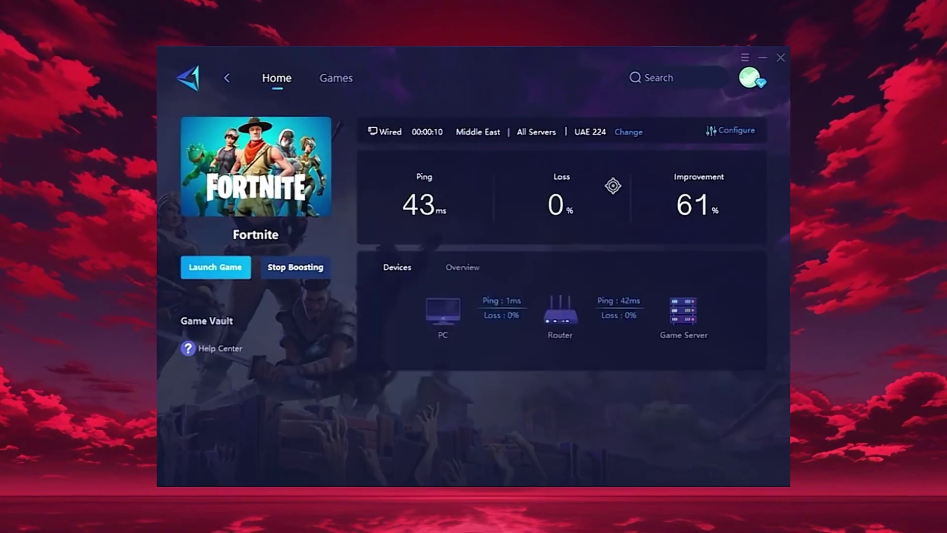
{"action": "left_click", "coordinate": [629, 137]}
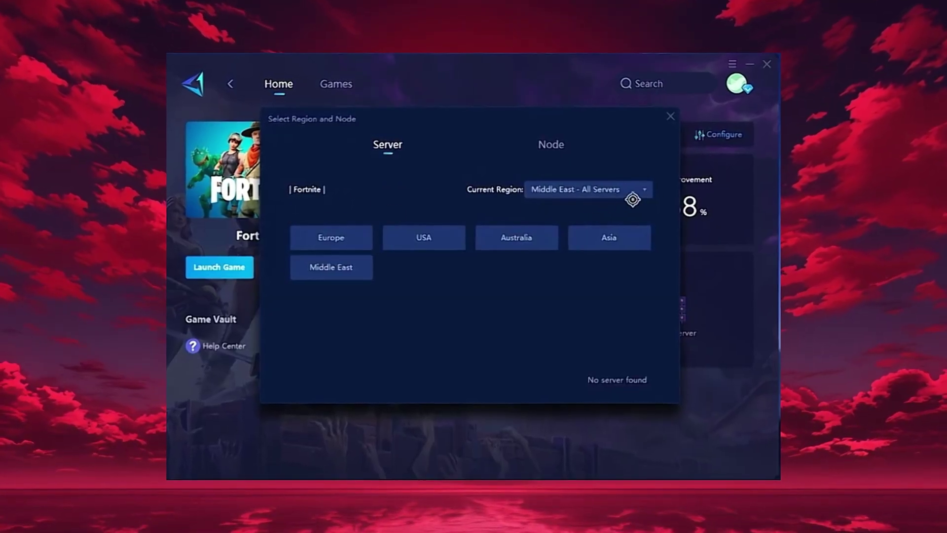
{"action": "left_click", "coordinate": [659, 124]}
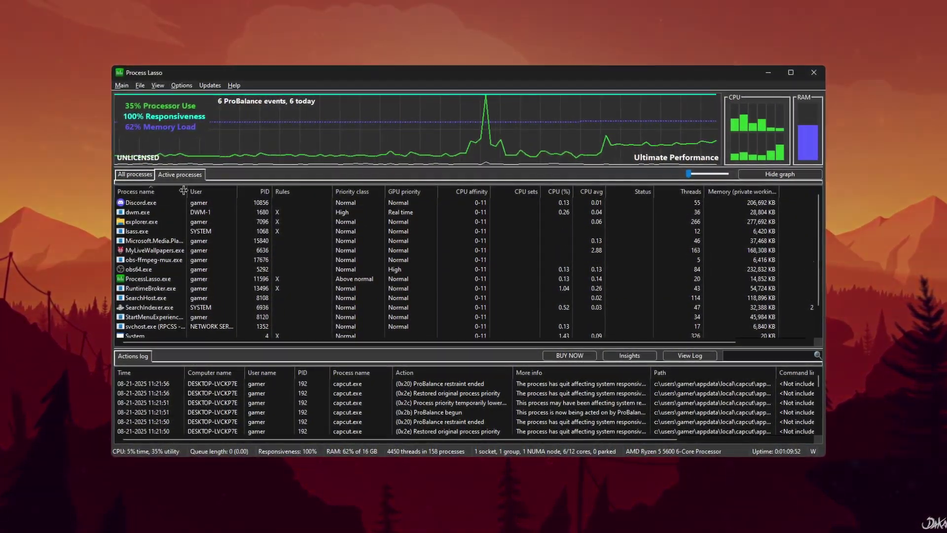
- Set VALORANT-Win64-Shipping.exe's CPU priority to Always High in Process Lasso
{"action": "scroll", "coordinate": [184, 266], "scroll_direction": "down", "scroll_amount": 2}
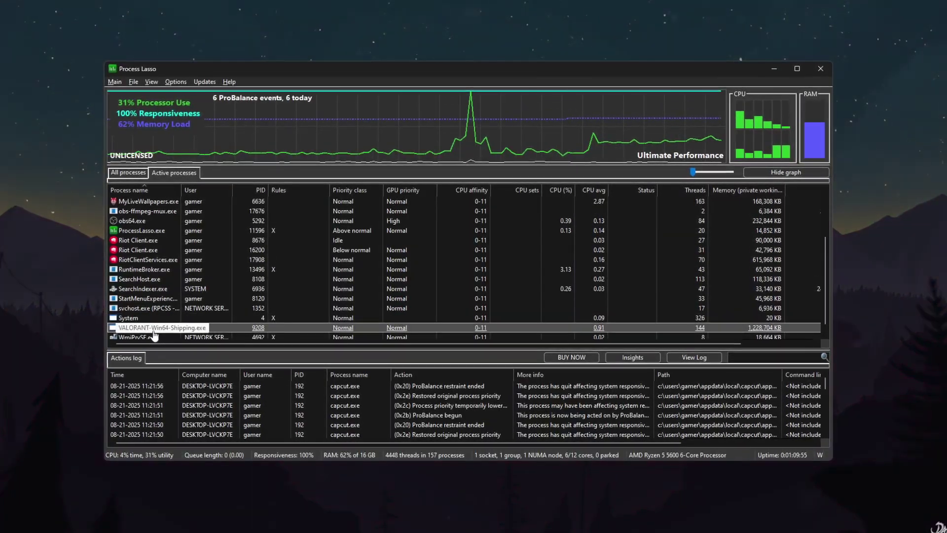
{"action": "right_click", "coordinate": [155, 334]}
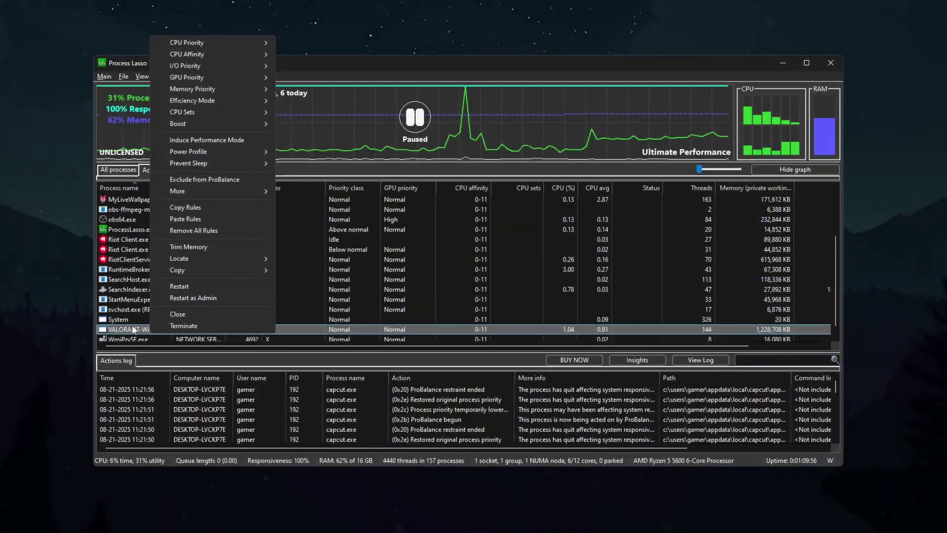
{"action": "mouse_move", "coordinate": [206, 40]}
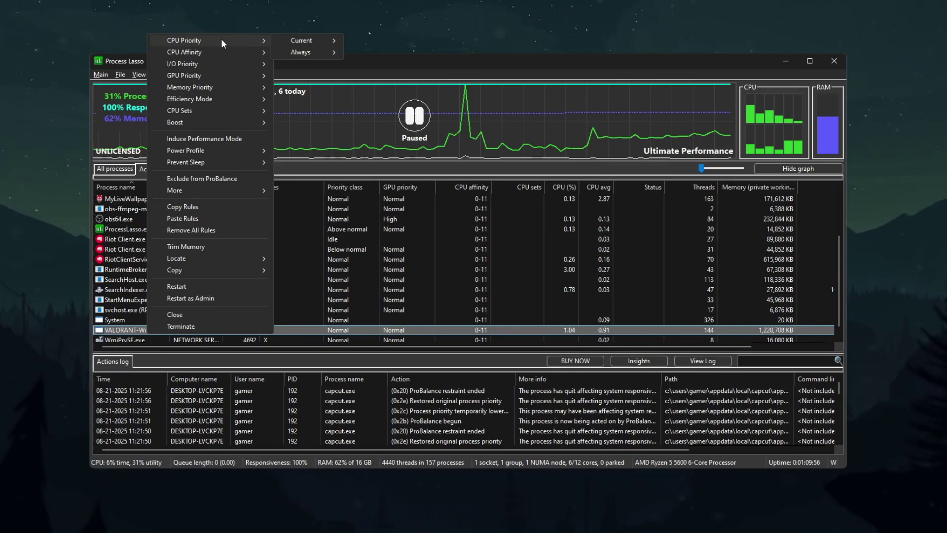
{"action": "mouse_move", "coordinate": [305, 53]}
{"action": "left_click", "coordinate": [368, 80]}
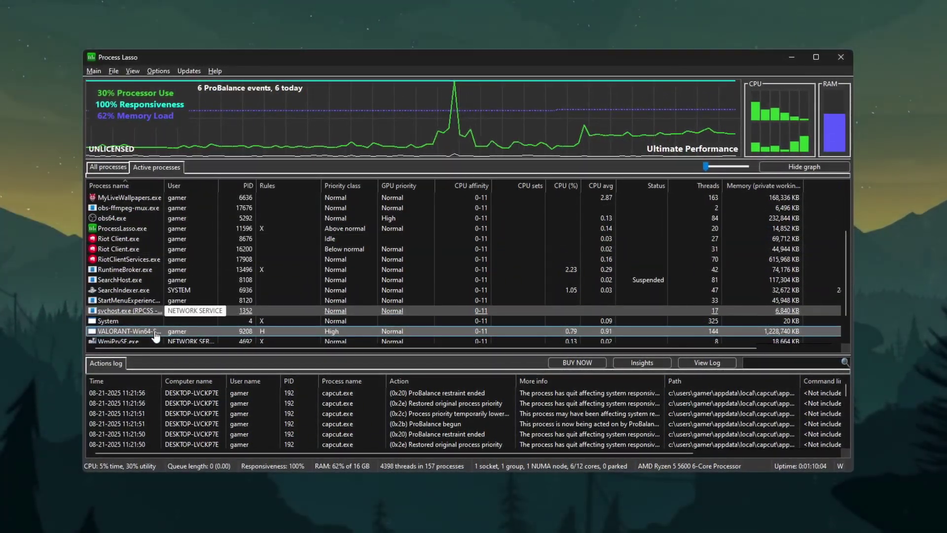
- Set VALORANT to induce Performance Mode, switching to Bitsum Highest Performance while it runs
{"action": "right_click", "coordinate": [155, 334]}
{"action": "mouse_move", "coordinate": [211, 56]}
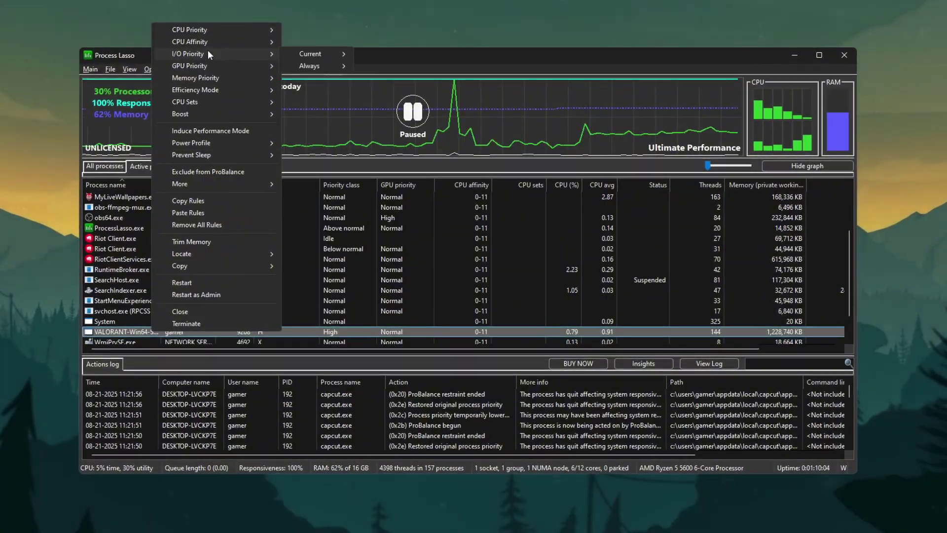
{"action": "mouse_move", "coordinate": [206, 40]}
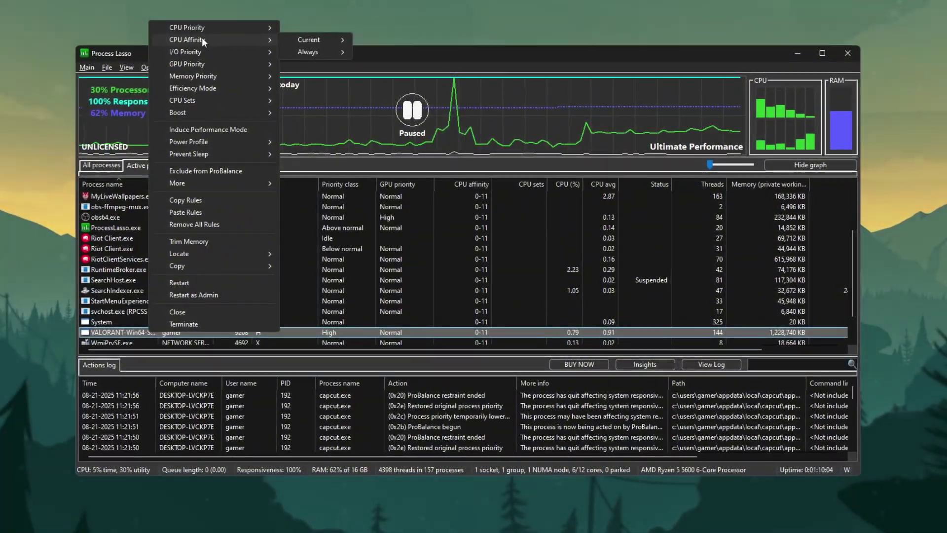
{"action": "mouse_move", "coordinate": [305, 54]}
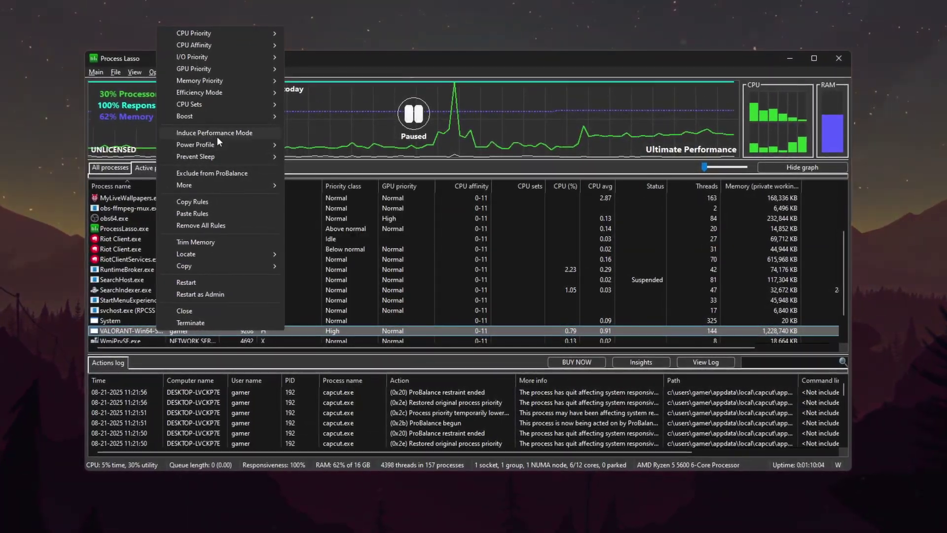
{"action": "left_click", "coordinate": [215, 134]}
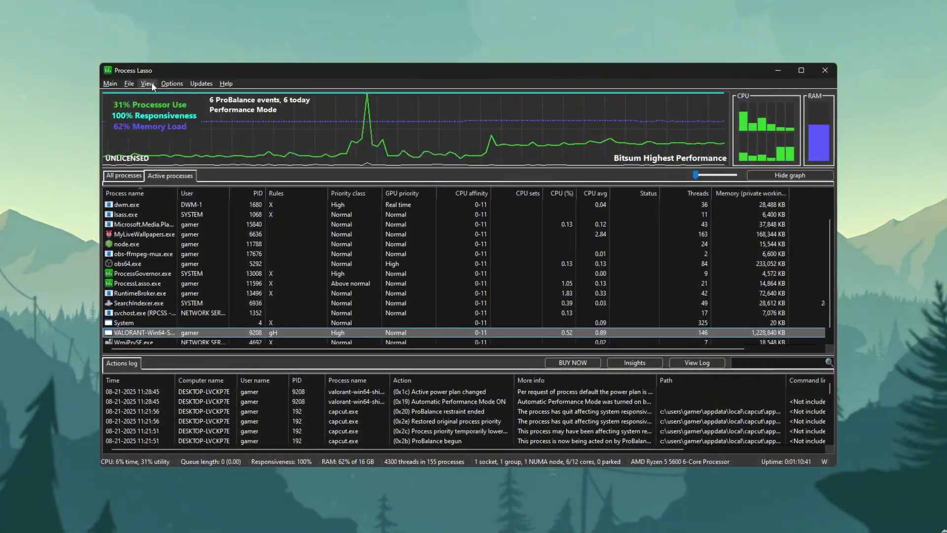
- View the ProBalance historical insights and close them without changes
{"action": "left_click", "coordinate": [148, 83]}
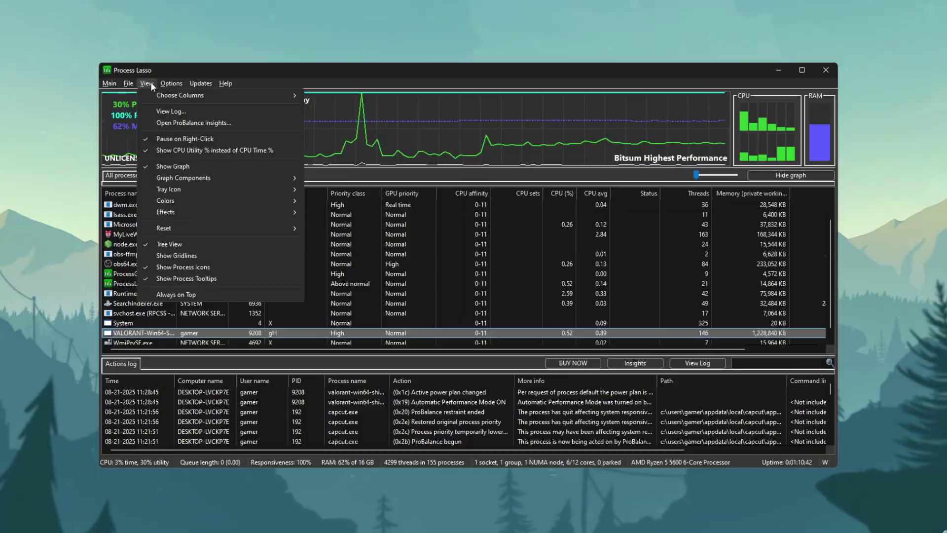
{"action": "left_click", "coordinate": [158, 123]}
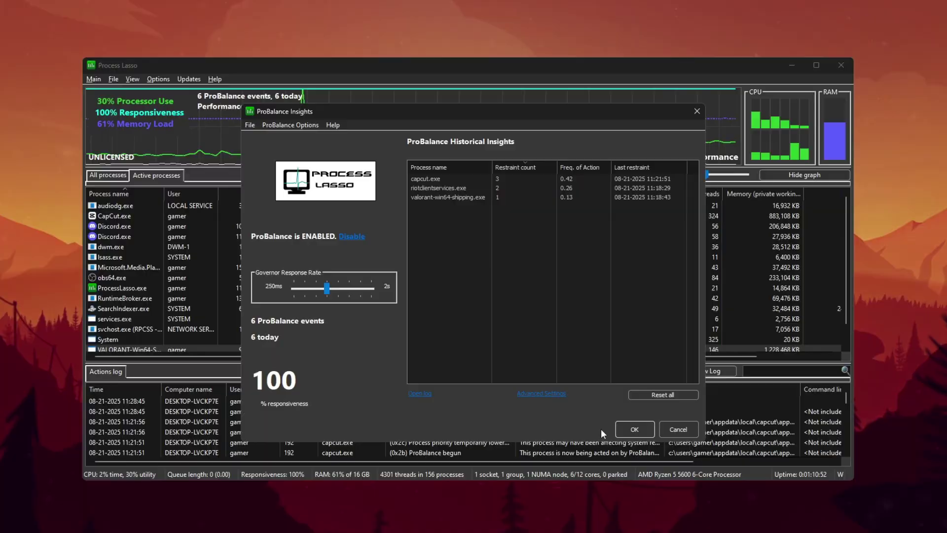
{"action": "left_click", "coordinate": [679, 430]}
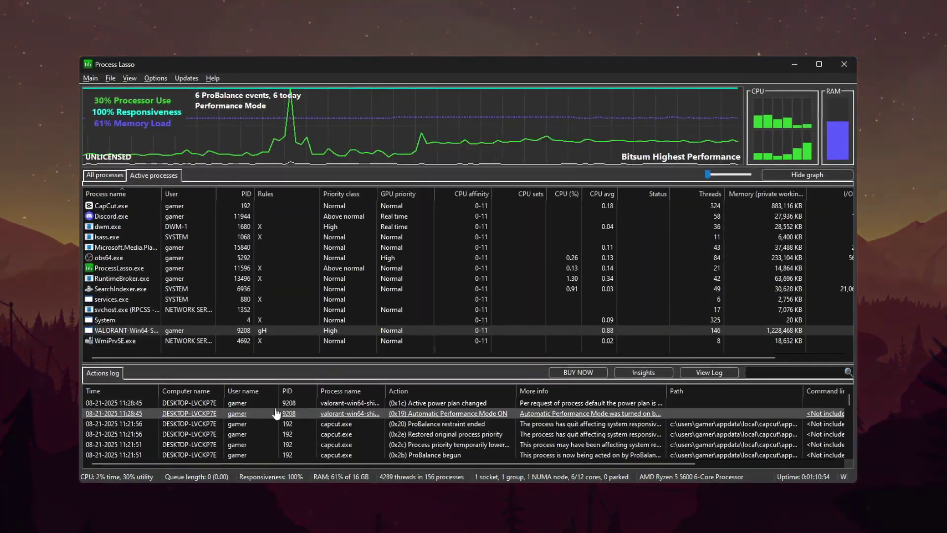
- Inspect VALORANT's Power Profile and More options without changing anything
{"action": "right_click", "coordinate": [145, 331]}
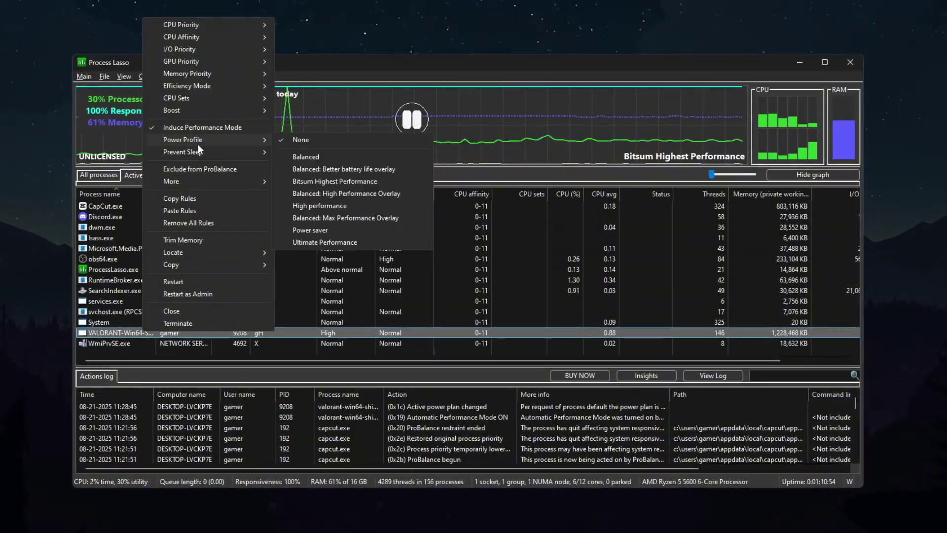
{"action": "mouse_move", "coordinate": [187, 141]}
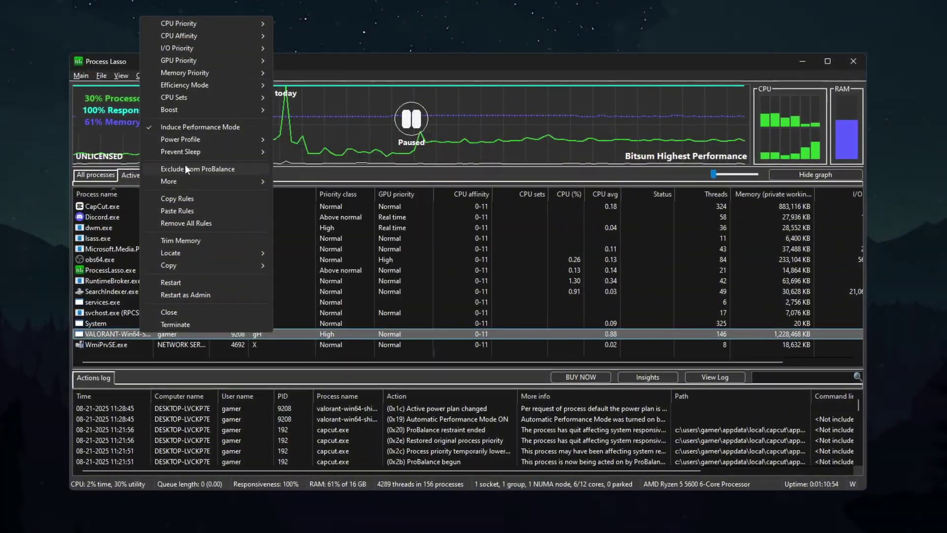
{"action": "mouse_move", "coordinate": [193, 176]}
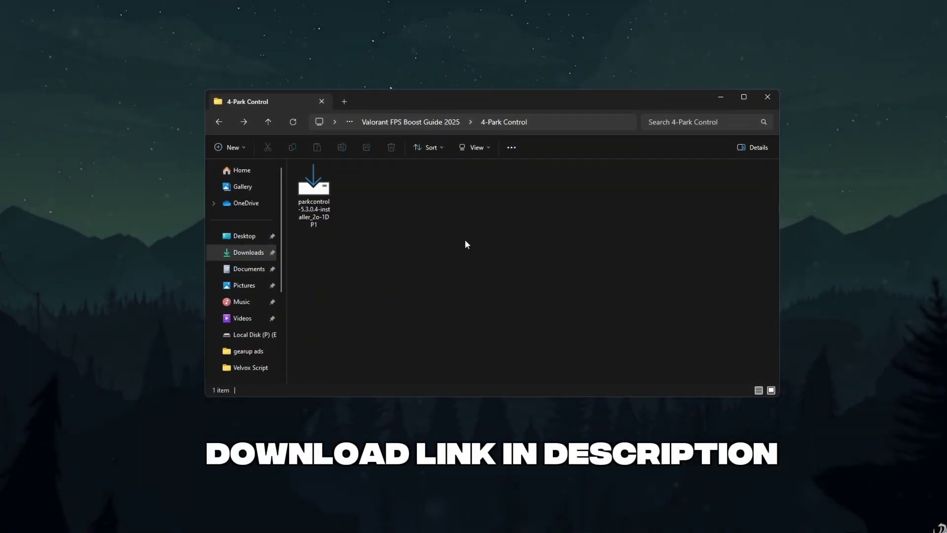
- Launch ParkControl from the Start menu to view Bitsum Highest Performance parking settings
{"action": "key", "text": "super"}
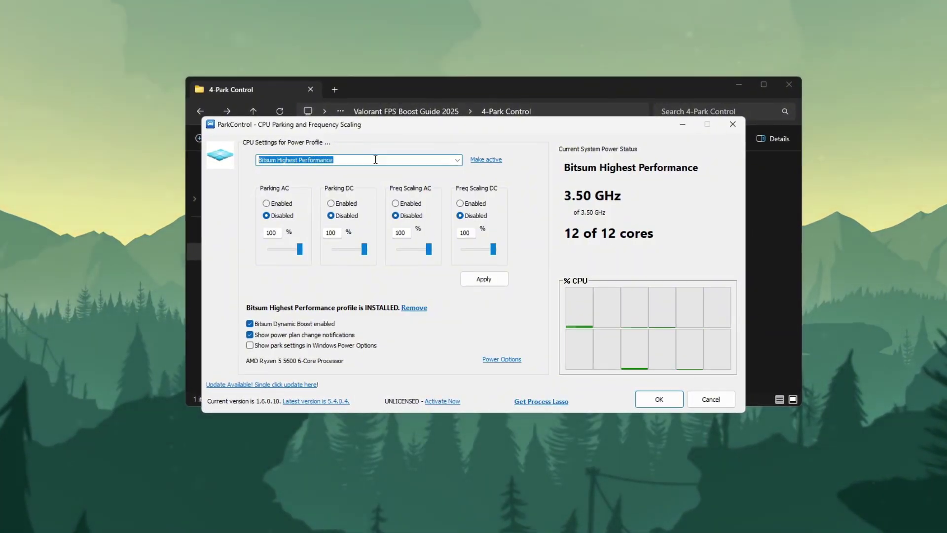
- Activate the Ultimate Performance plan and disable DC core parking and frequency scaling
{"action": "left_click", "coordinate": [457, 158]}
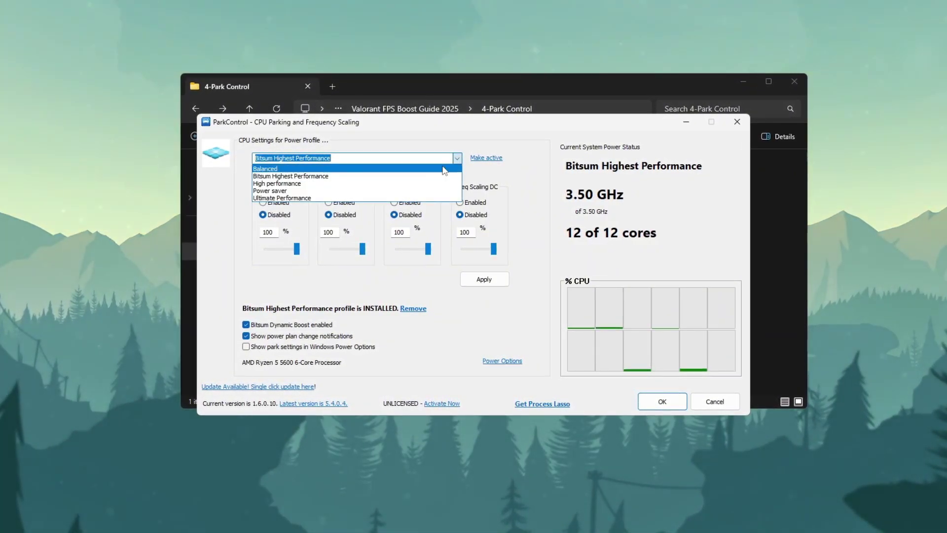
{"action": "left_click", "coordinate": [291, 197]}
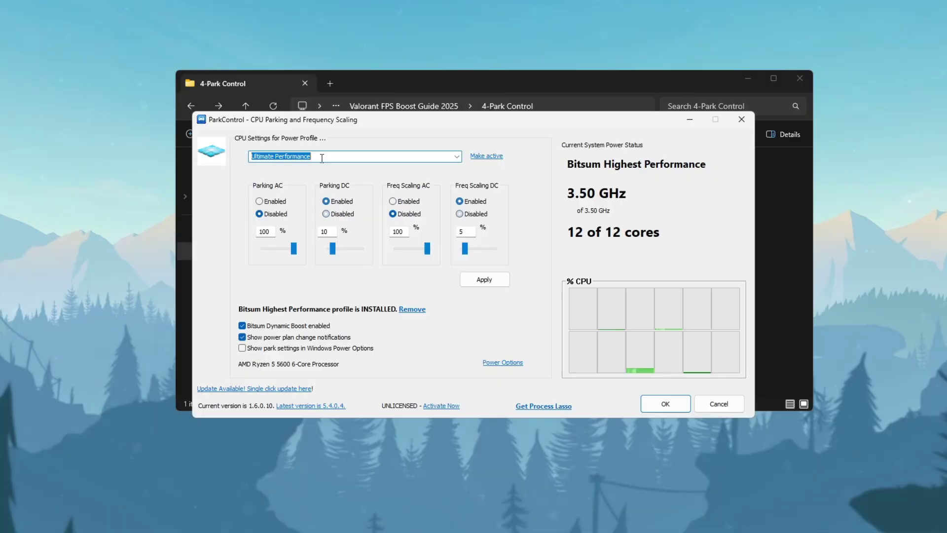
{"action": "left_click", "coordinate": [499, 154]}
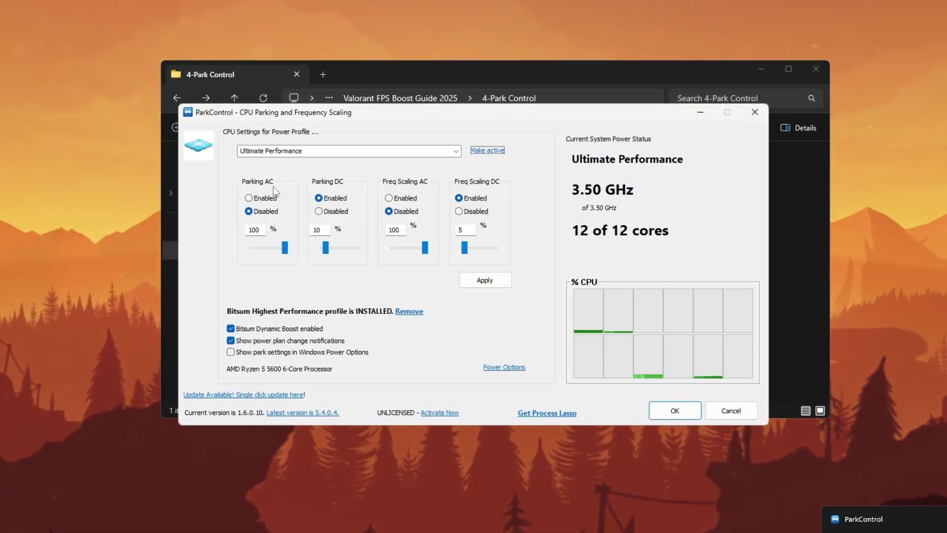
{"action": "left_click", "coordinate": [318, 211]}
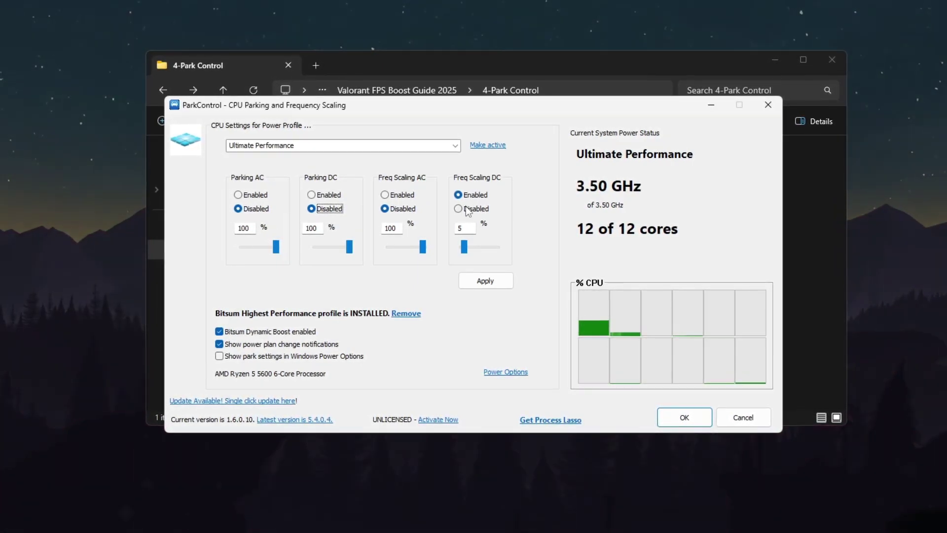
{"action": "left_click", "coordinate": [459, 209]}
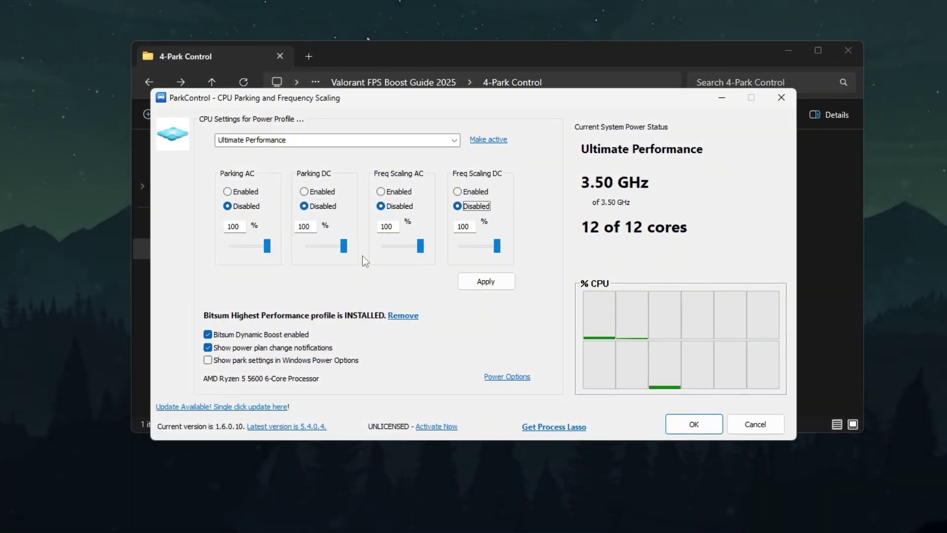
- Re-enable Bitsum Dynamic Boost, keeping Balanced as the idle plan after 300 seconds
{"action": "left_click", "coordinate": [219, 337]}
{"action": "left_click", "coordinate": [219, 337]}
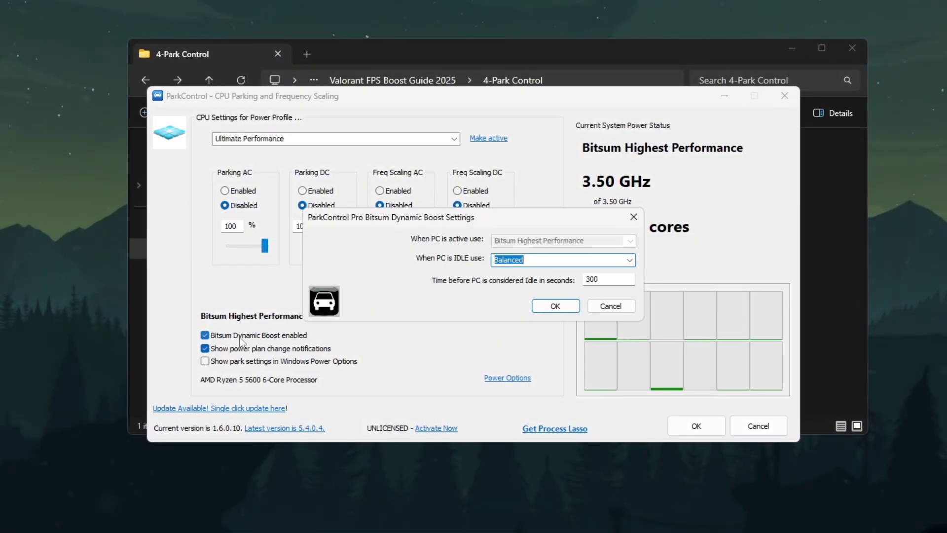
{"action": "left_click", "coordinate": [551, 306]}
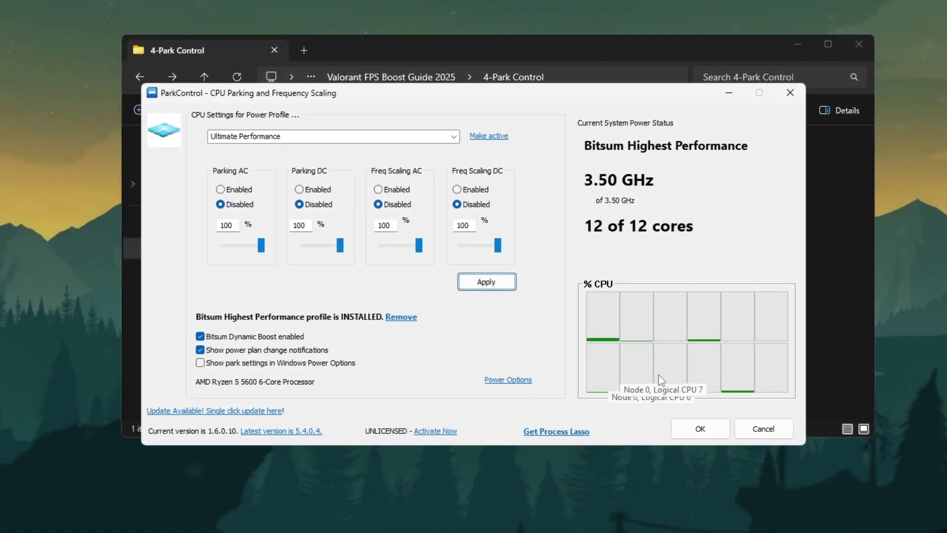